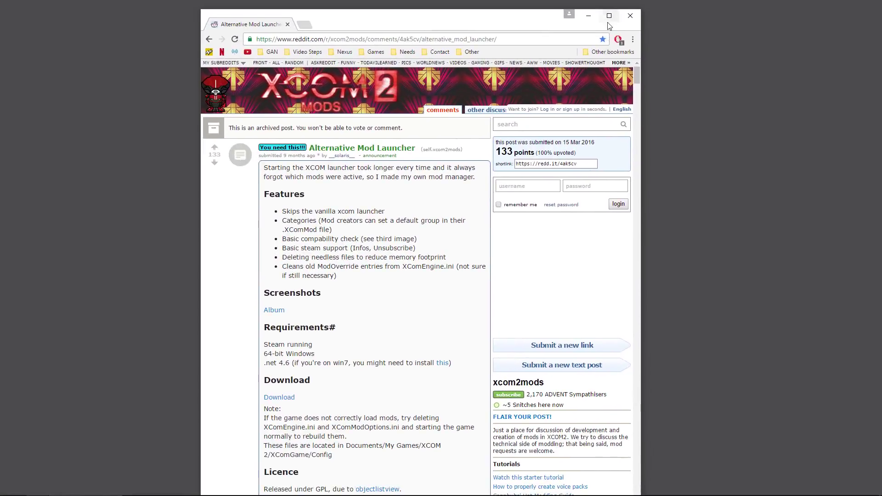
Step: Maximize the browser window and open the XCOM 2 Mod Launcher folder under Game Utilities > XCOM 2 in File Explorer
click(609, 18)
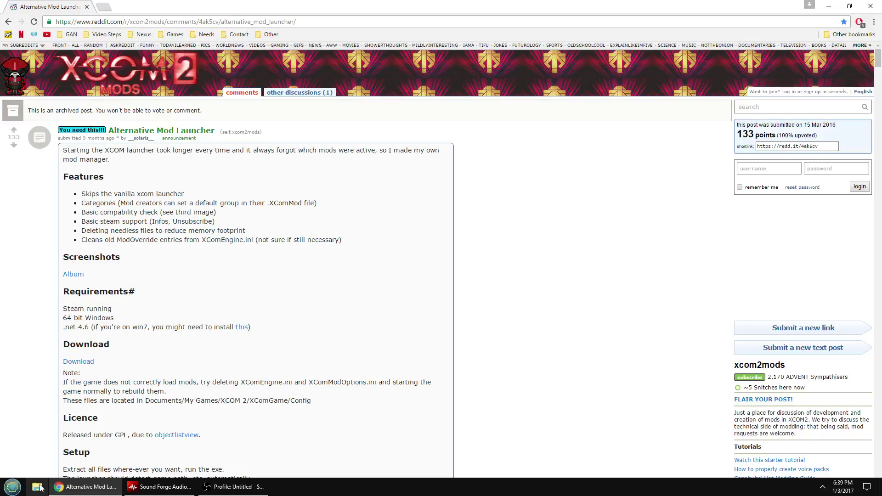
click(36, 486)
scroll(192, 299, down, 2)
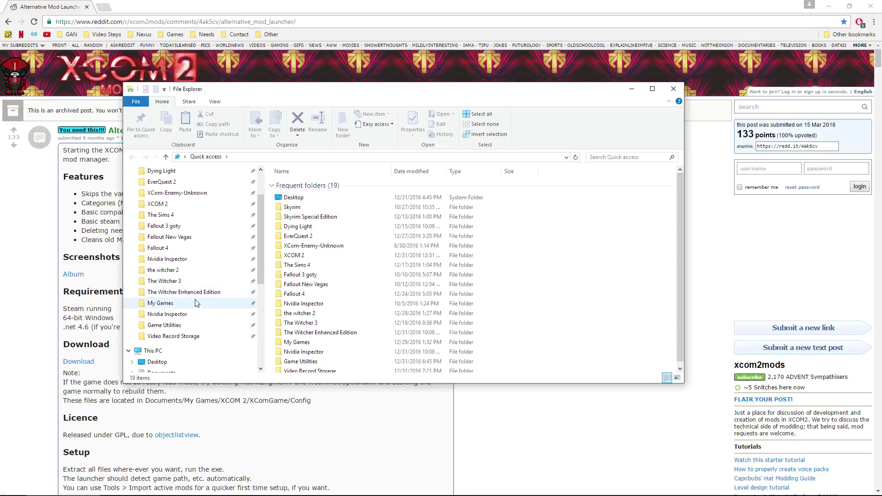
click(179, 325)
double_click(306, 262)
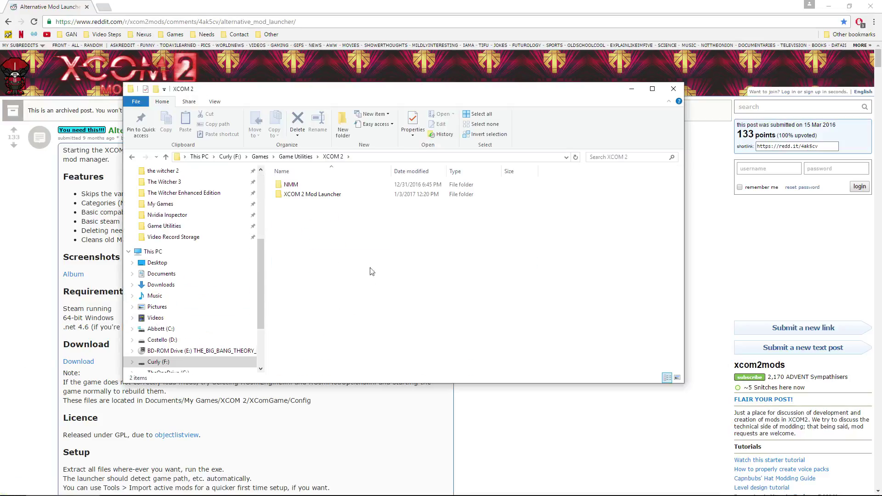
double_click(324, 196)
Step: Run XCOM2 Launcher.exe from the XCOM 2 Mod Launcher folder
drag(367, 290, 295, 182)
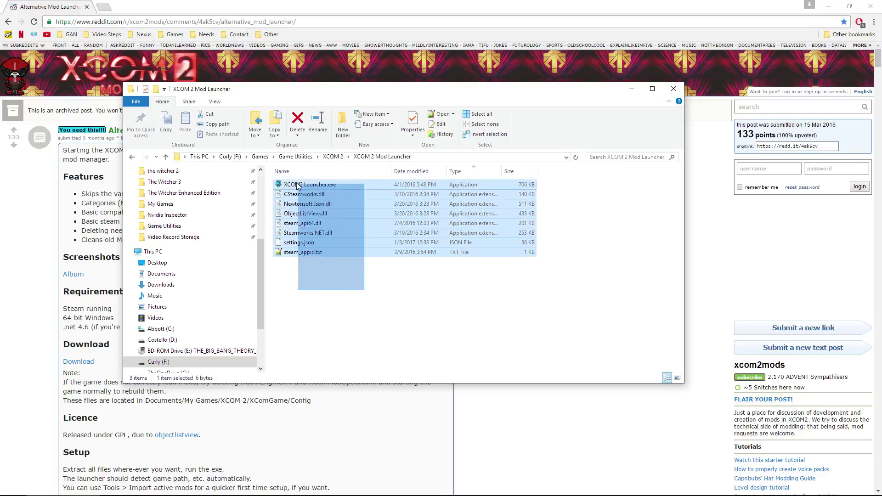
click(358, 311)
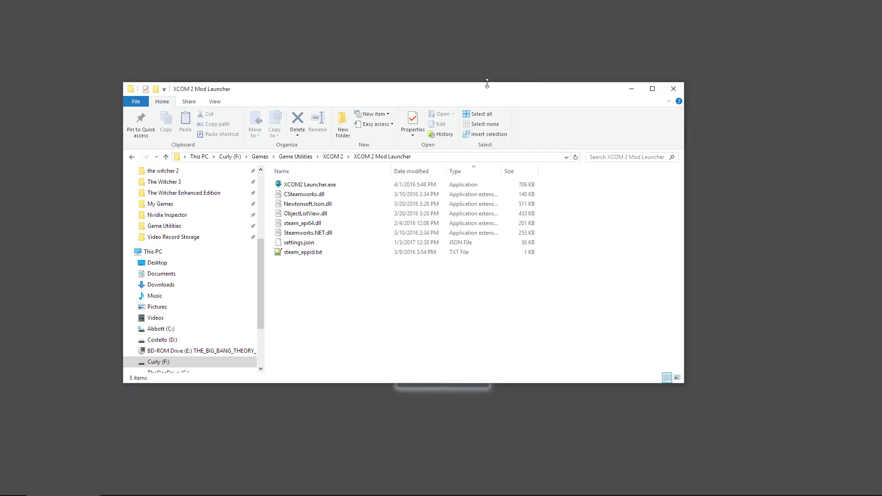
drag(456, 90, 513, 111)
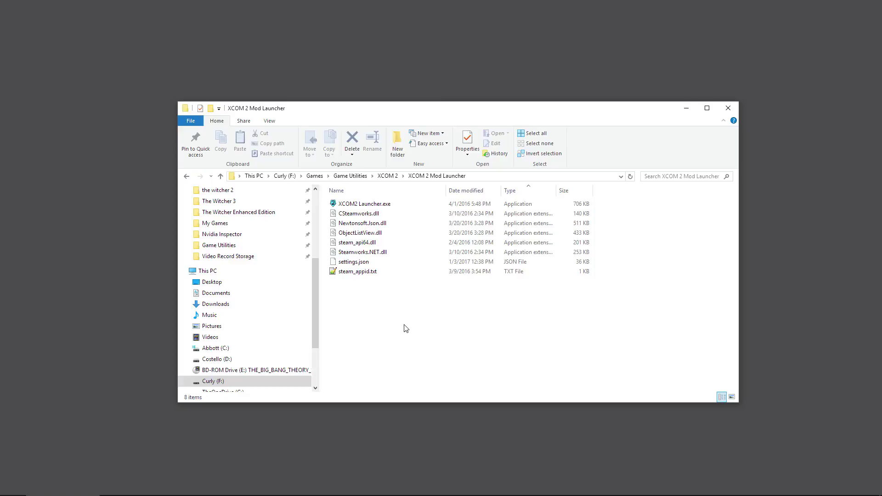
double_click(363, 204)
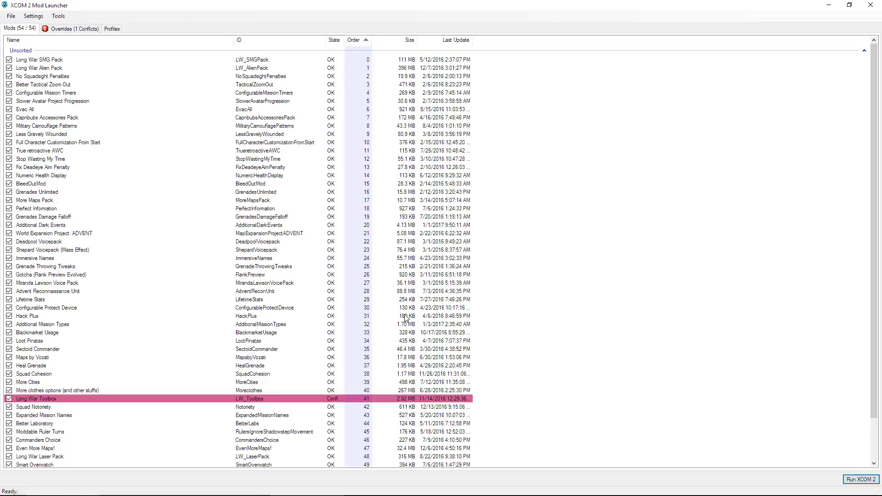
Step: Disable all mods in the list at once and re-enable them
scroll(285, 340, down, 2)
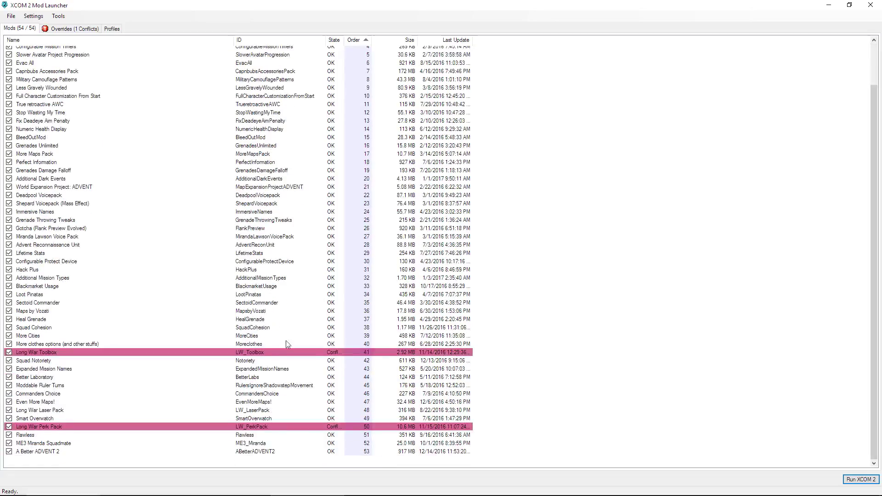
scroll(331, 59, up, 2)
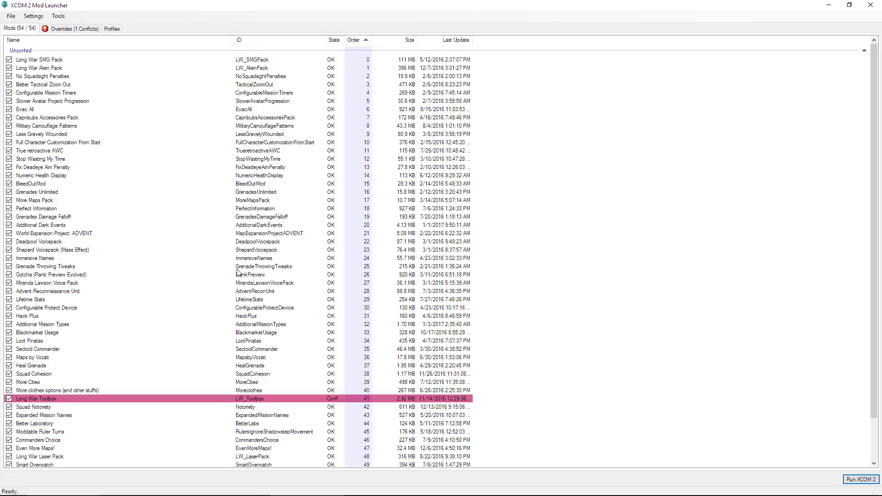
click(56, 209)
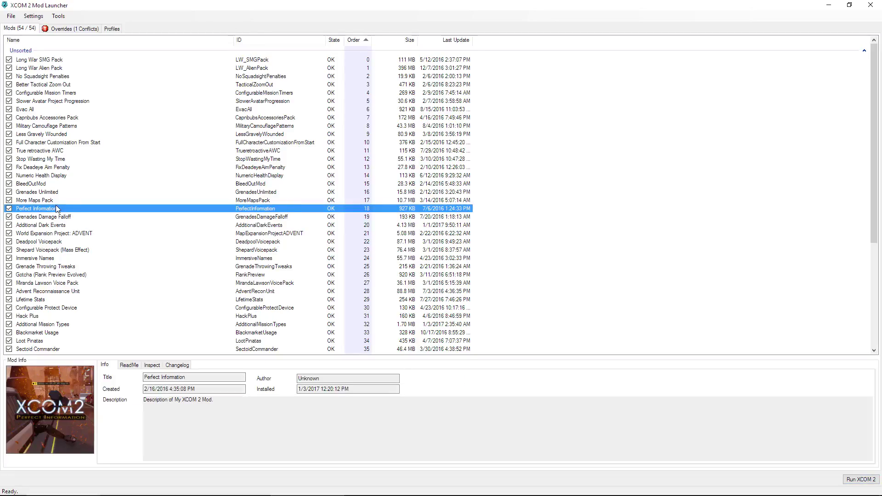
key(ctrl+a)
click(9, 233)
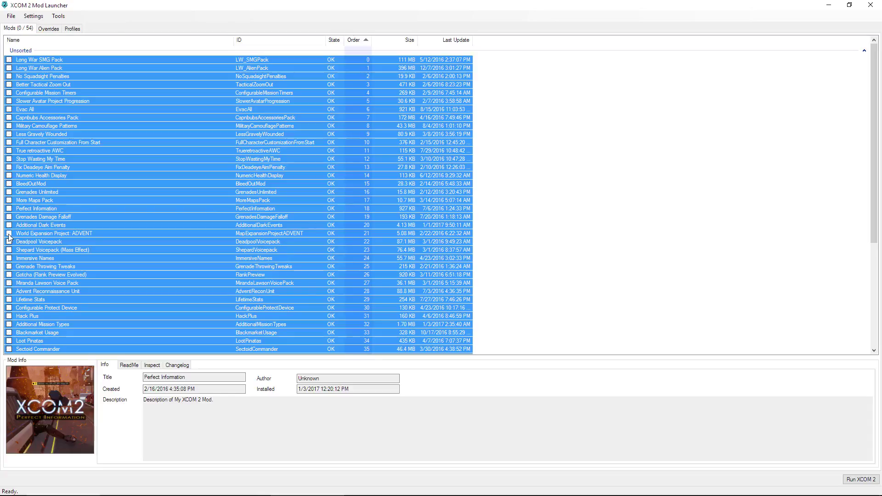
click(8, 234)
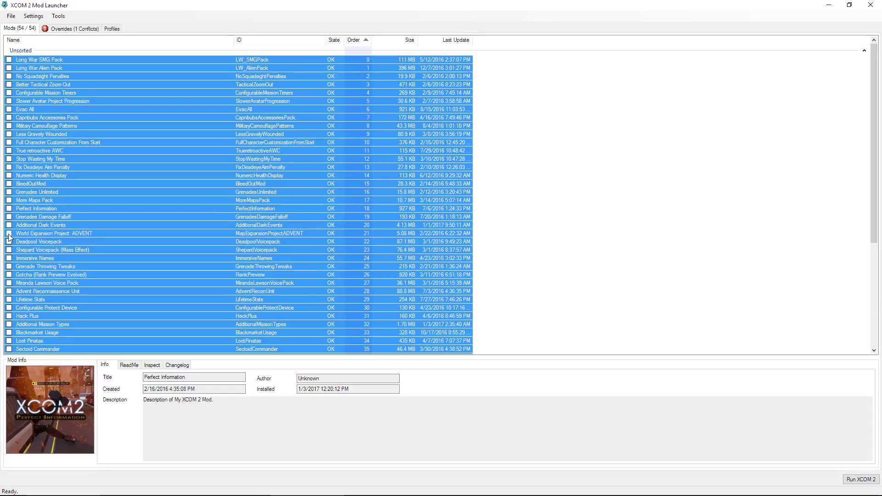
click(238, 233)
Step: View the details of the two conflicting mods, Long War Toolbox and Long War Perk Pack
scroll(304, 270, down, 6)
scroll(304, 270, down, 1)
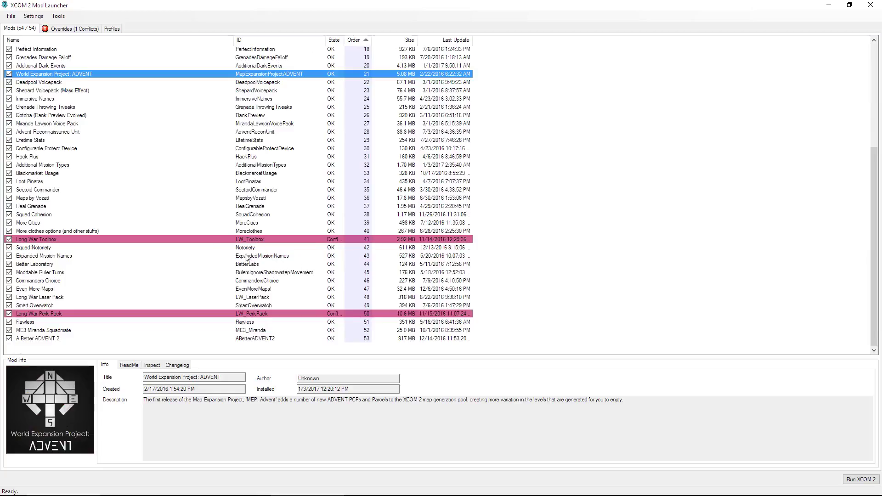
click(181, 238)
click(200, 314)
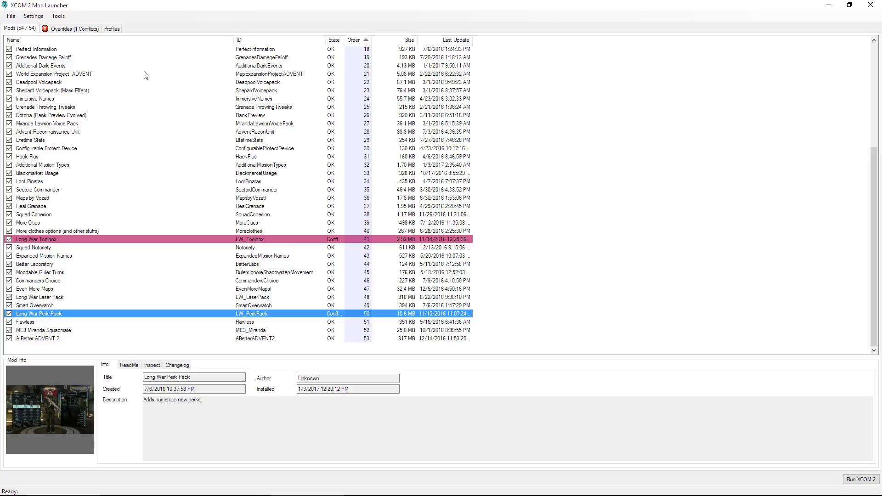
Step: Examine the overrides conflict log, highlight the class name UIArmory_MainMenu, and return to the mod list
click(79, 28)
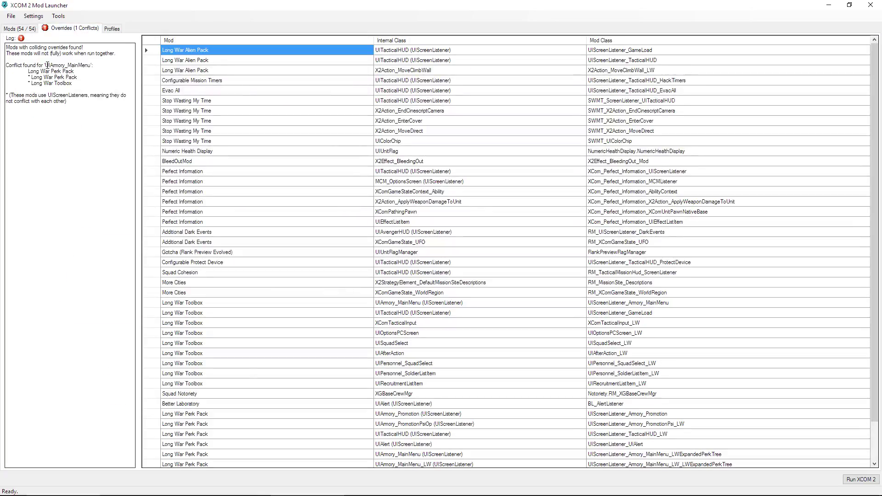
drag(47, 65, 91, 63)
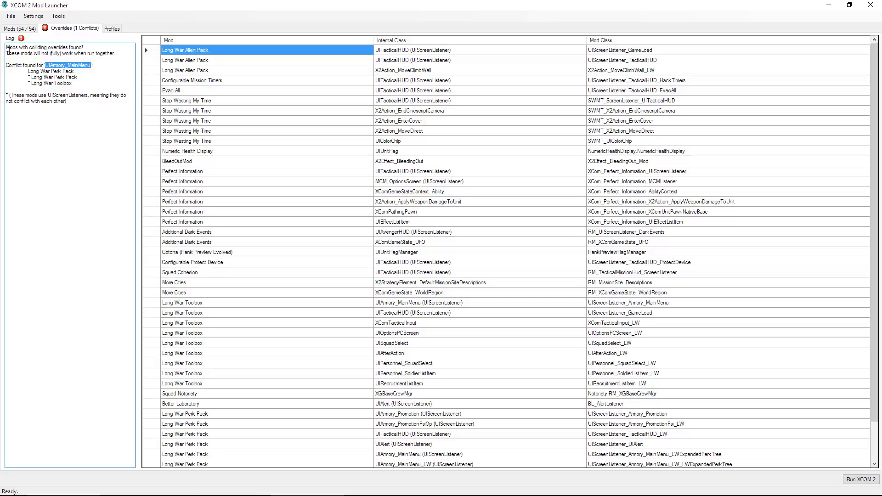
click(31, 29)
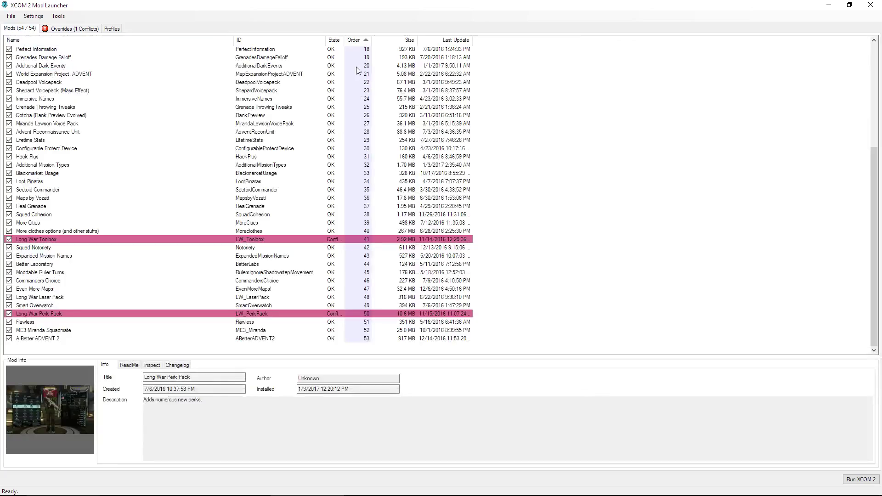
Step: Review the mods' load order and view the details of Long War Perk Pack, Better Laboratory, Moddable Ruler Turns and Sectoid Commander
scroll(358, 69, up, 7)
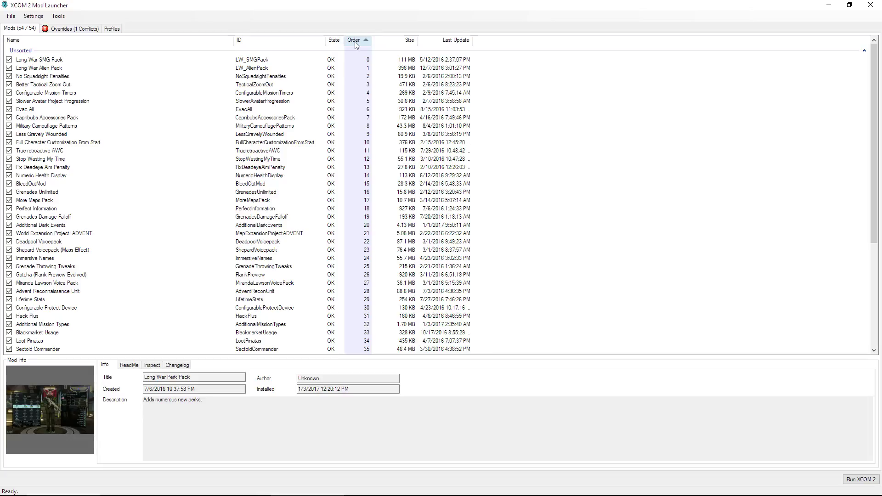
scroll(423, 264, down, 6)
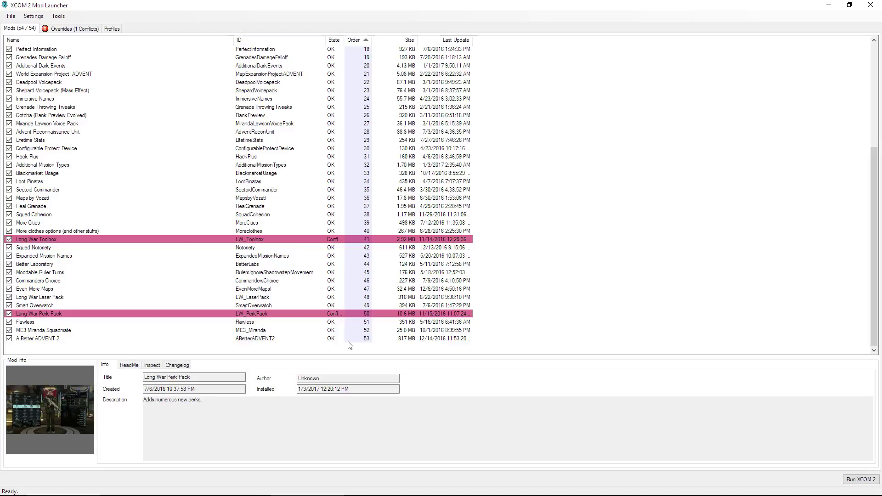
scroll(241, 278, up, 3)
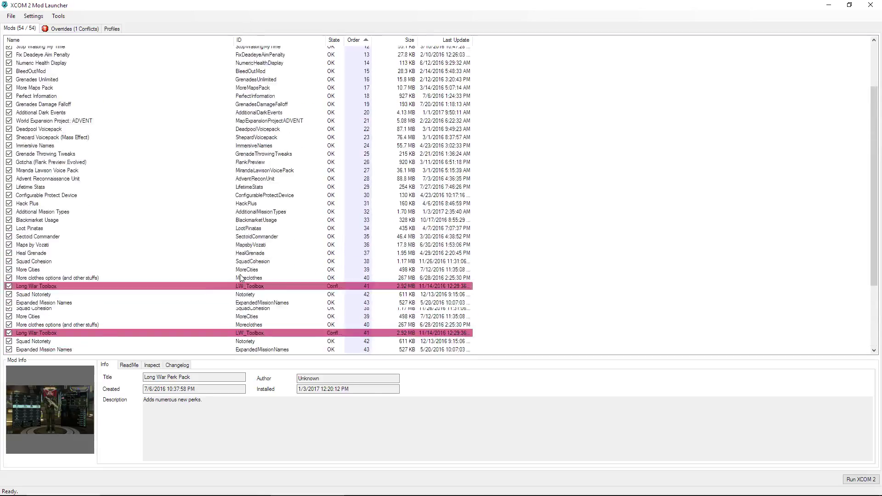
scroll(241, 278, down, 2)
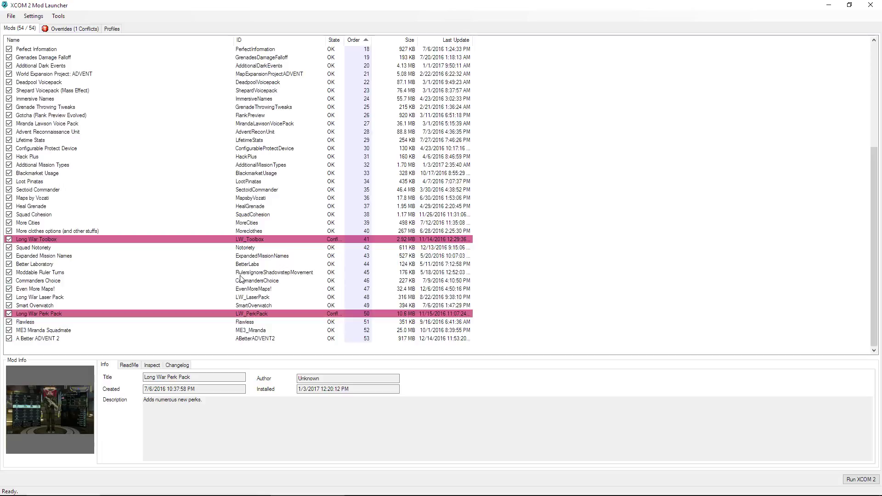
scroll(241, 278, up, 5)
scroll(240, 278, down, 5)
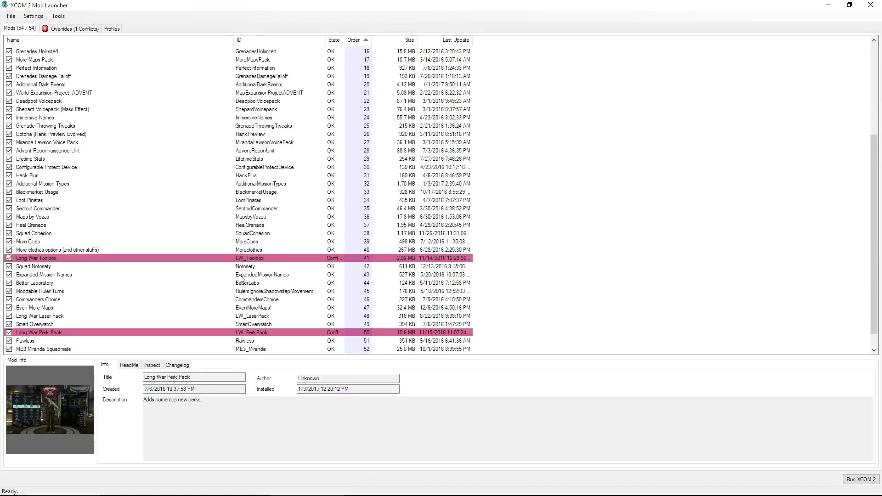
click(249, 313)
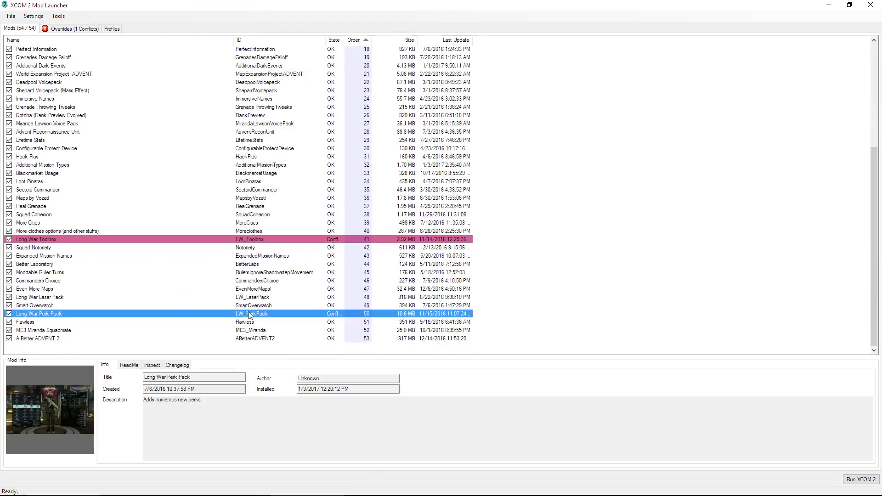
click(244, 265)
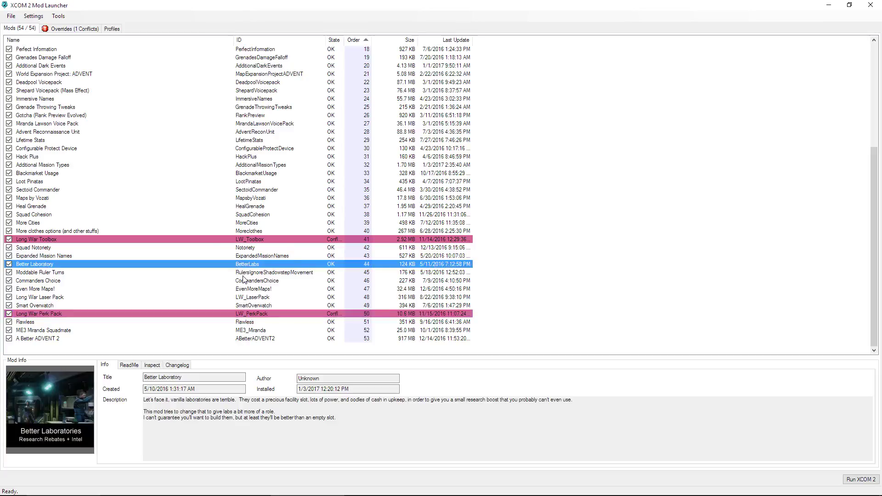
click(244, 273)
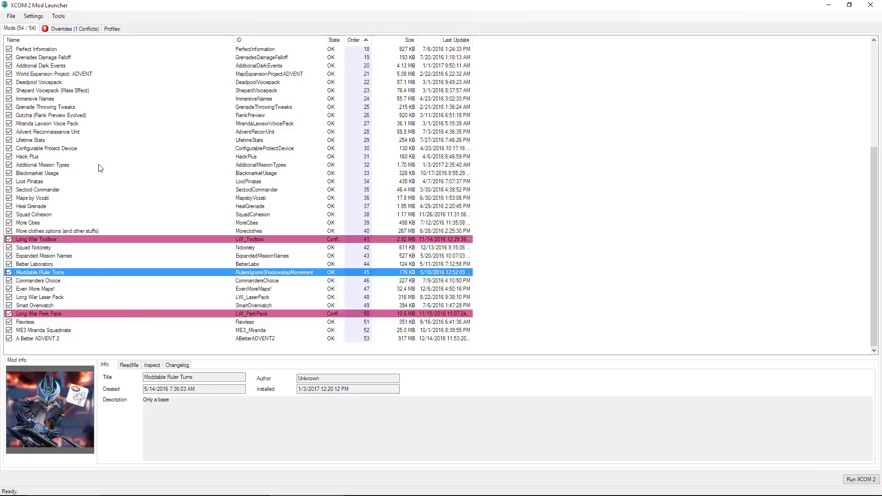
click(98, 189)
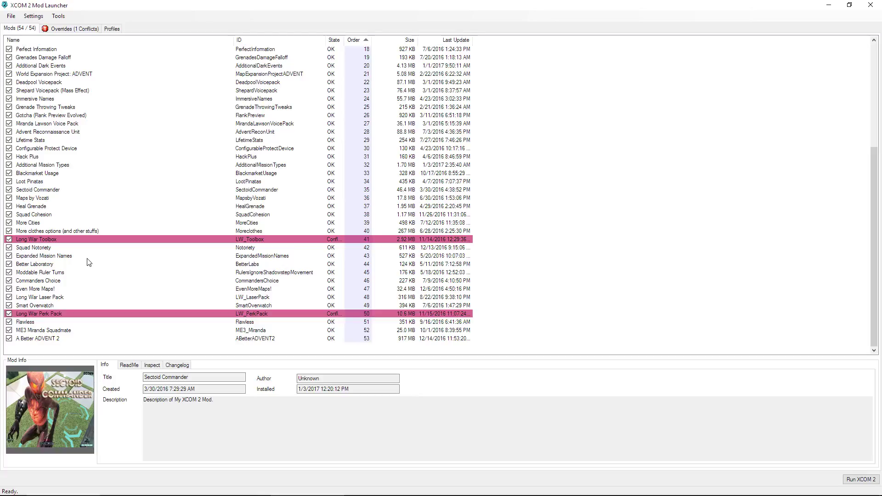
Step: Show the Additional Mission Types mod's folder in Explorer and close that window
click(58, 168)
right_click(58, 169)
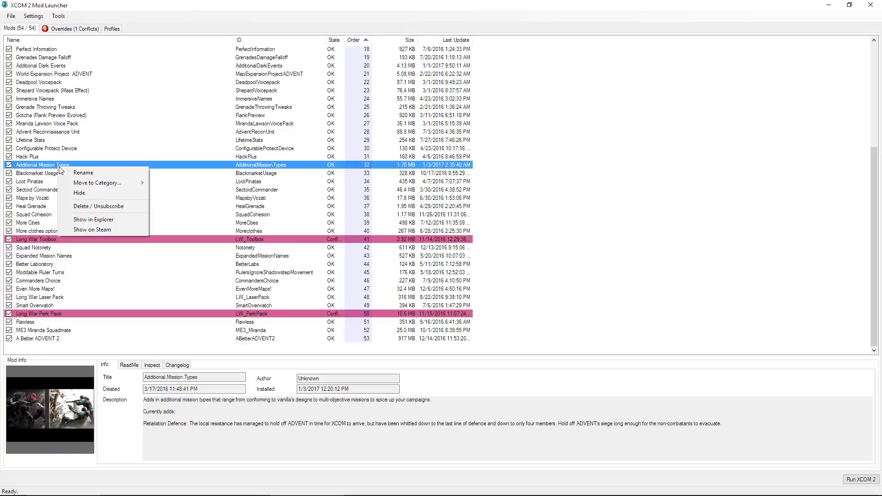
click(105, 221)
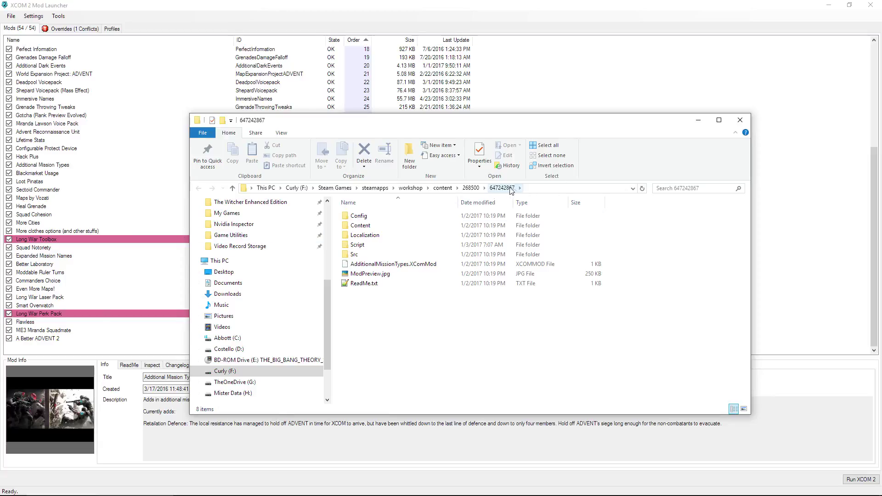
click(739, 121)
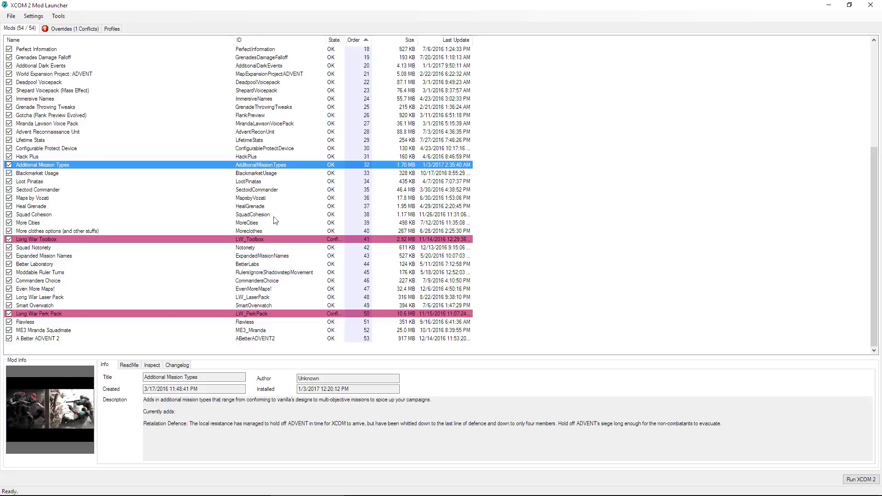
Step: Open the Clean mods deletion settings and close them without starting the cleanup
scroll(205, 258, up, 3)
scroll(204, 260, down, 3)
click(58, 16)
click(69, 36)
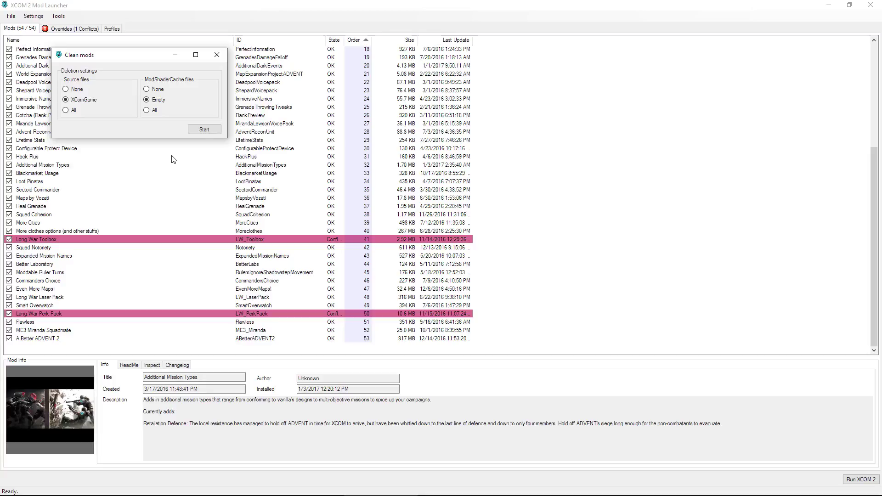
click(217, 55)
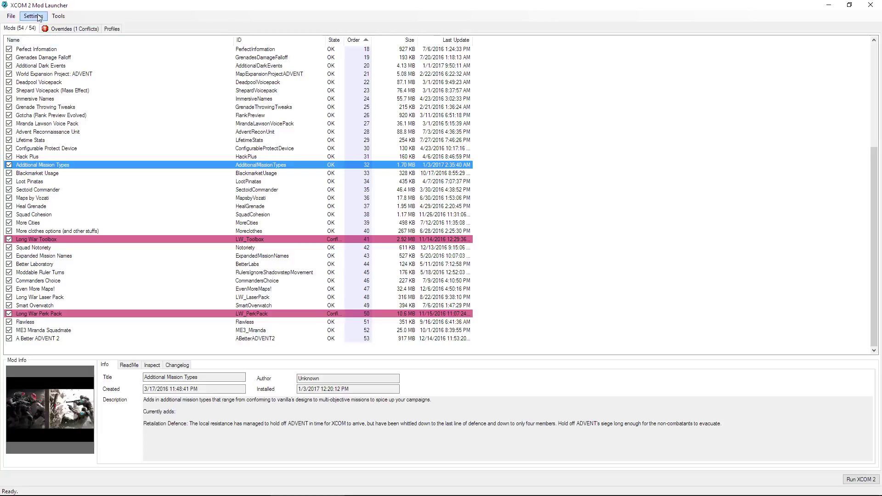
Step: Check the available file commands and view the details of the Loot Pinatas mod
click(11, 16)
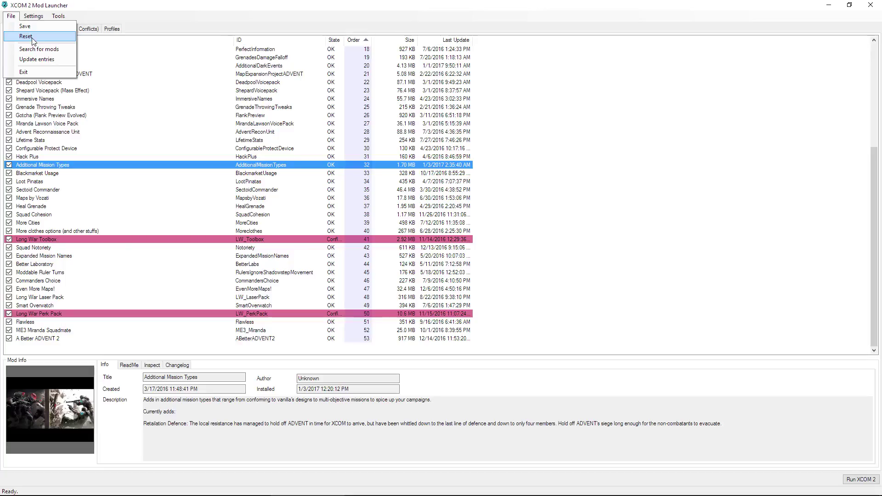
click(132, 183)
click(132, 182)
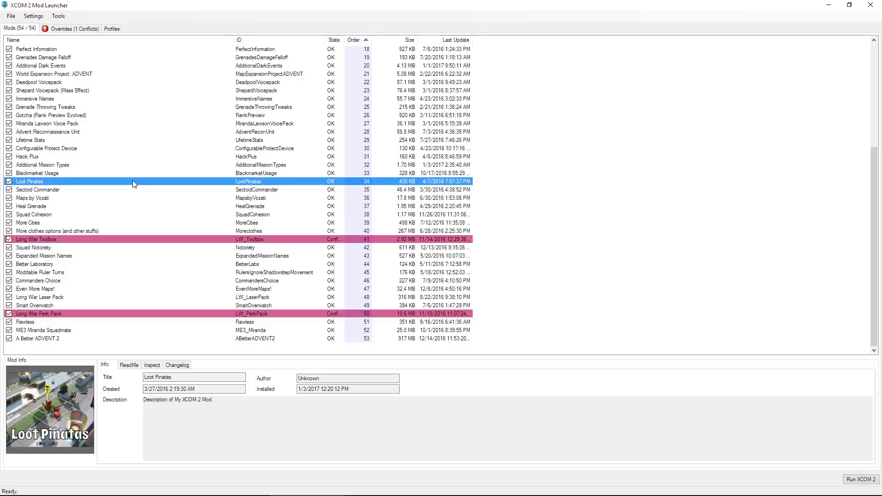
scroll(163, 258, up, 6)
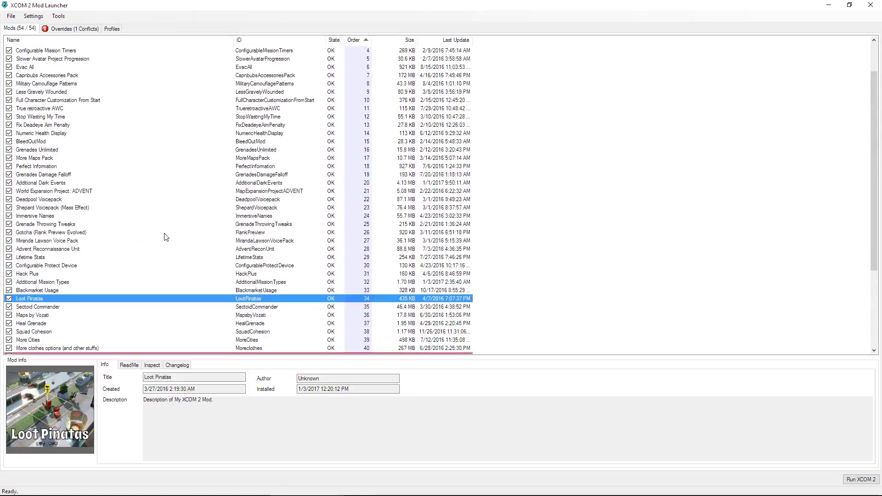
scroll(165, 237, up, 2)
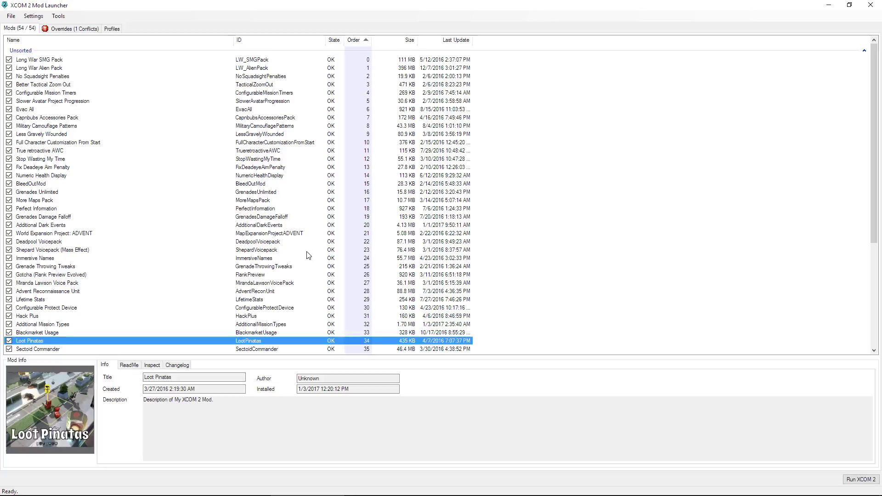
scroll(294, 257, down, 6)
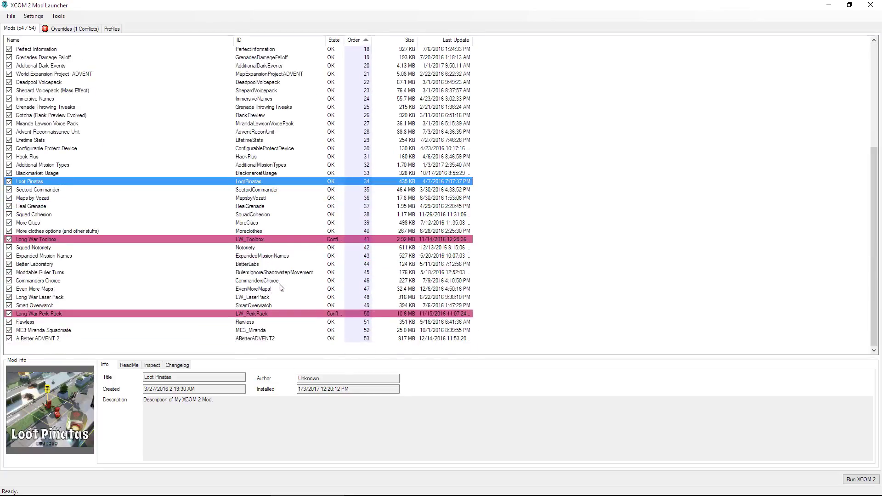
scroll(275, 287, up, 6)
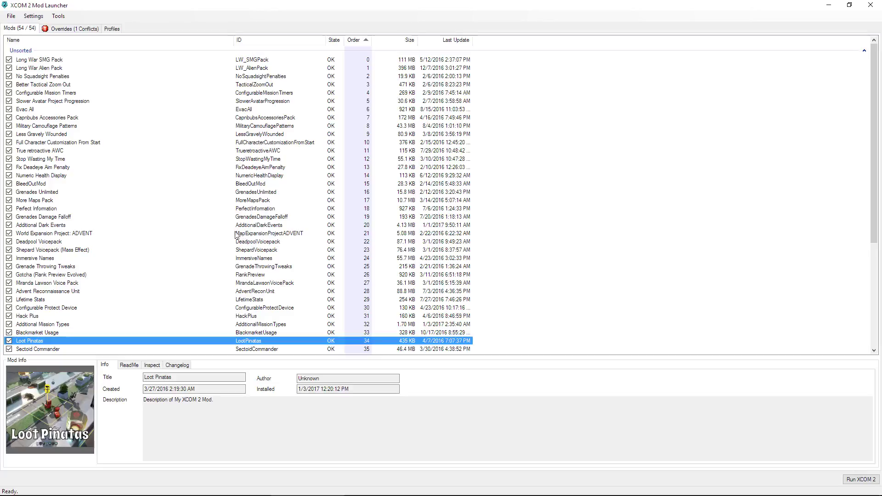